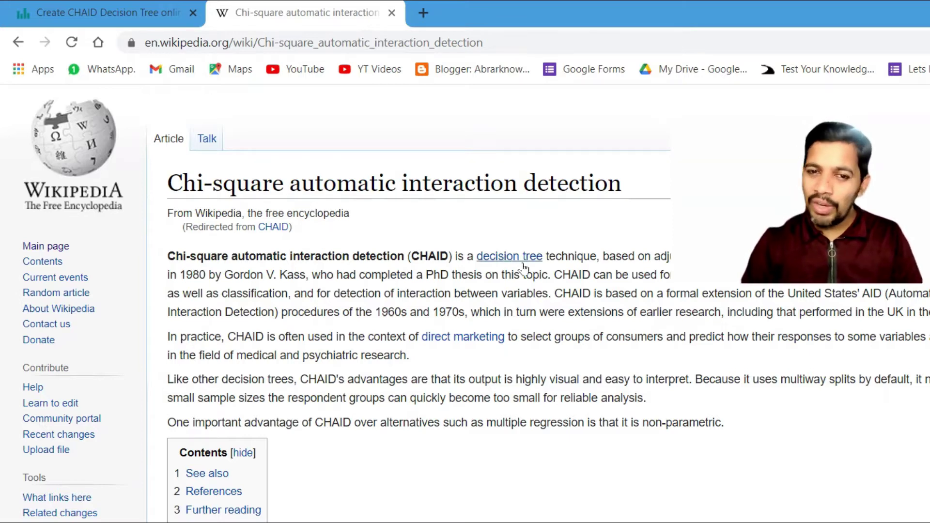
Step: Read the Wikipedia CHAID article and its decision tree link preview, then return to DATAtab
mouse_move(525, 268)
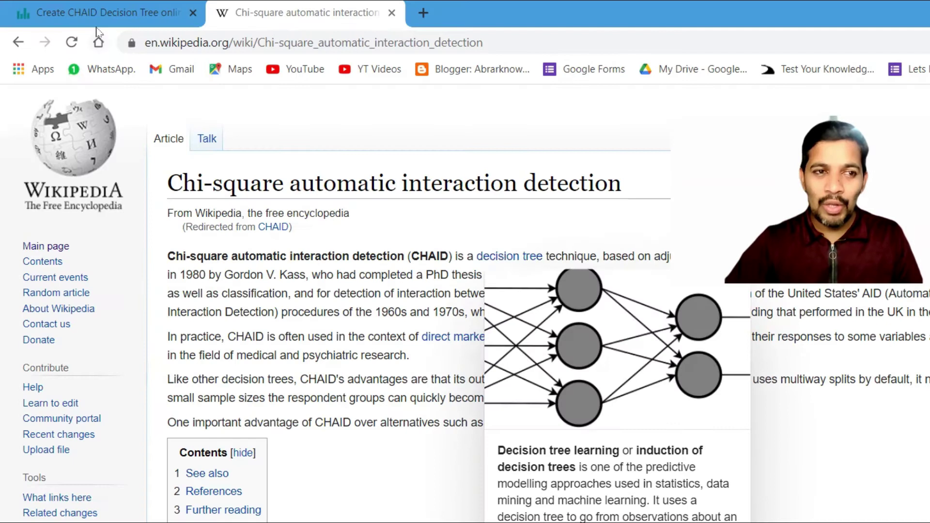
left_click(94, 17)
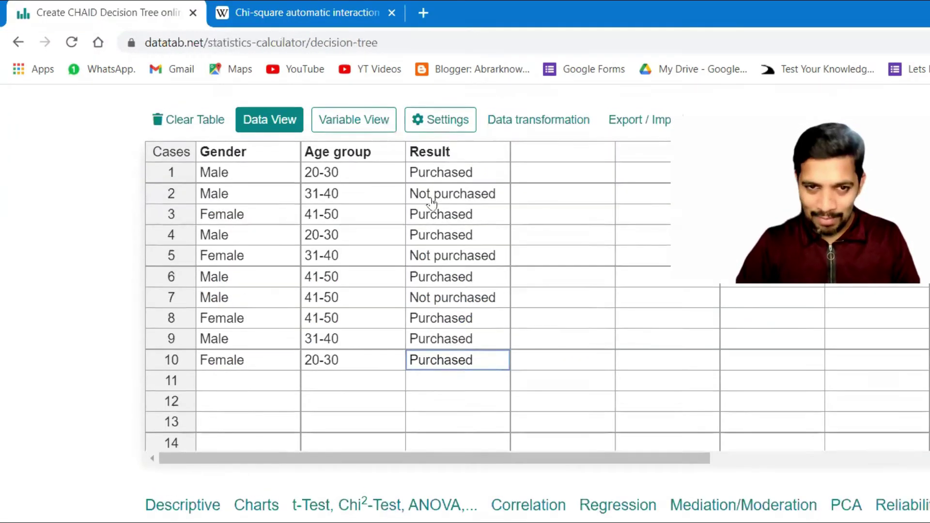
Step: Walk through the Gender, Age group and Result values of the first cases, then scroll to the Decision Tree options
scroll(413, 203, "up", 3)
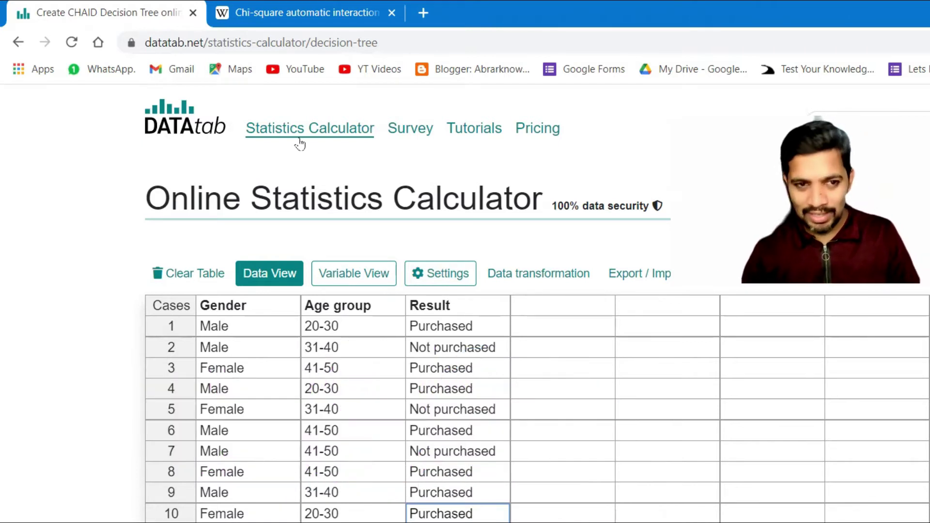
left_click(248, 331)
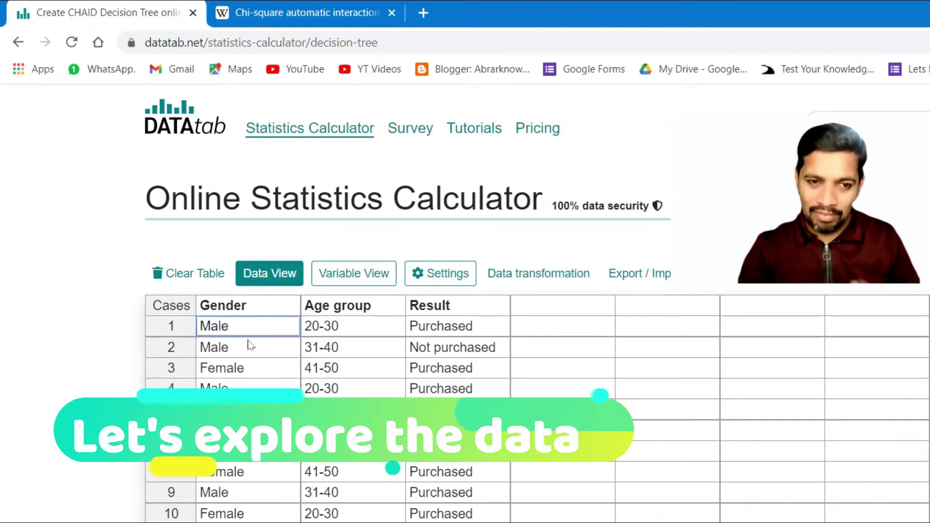
left_click(343, 331)
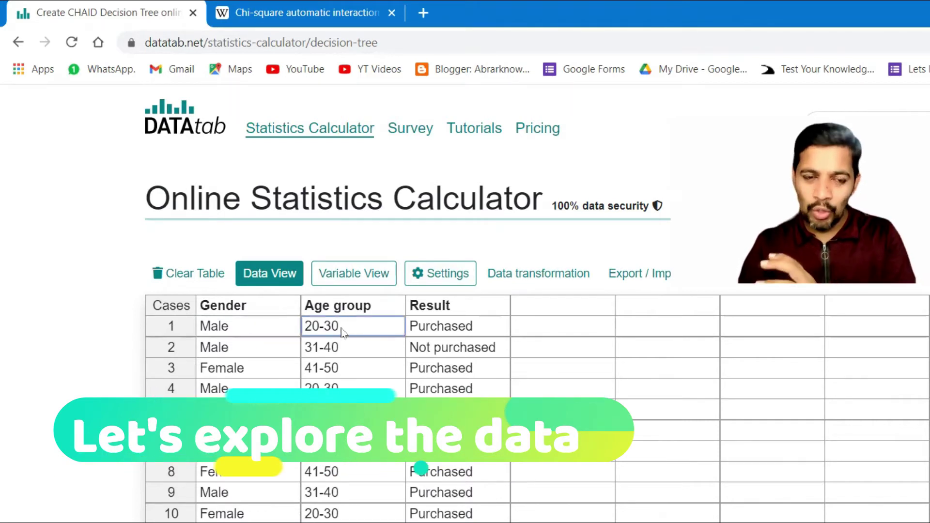
left_click(343, 352)
left_click(344, 373)
left_click(446, 329)
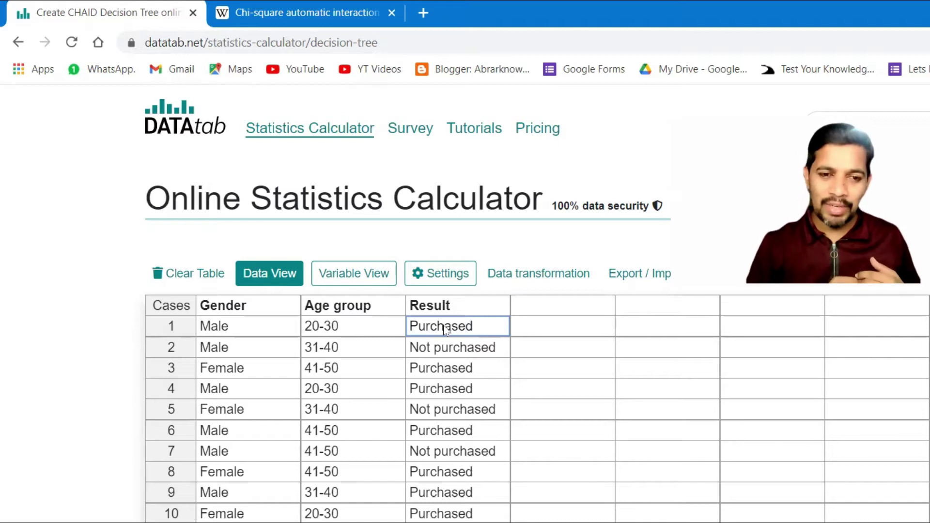
scroll(458, 367, "down", 2)
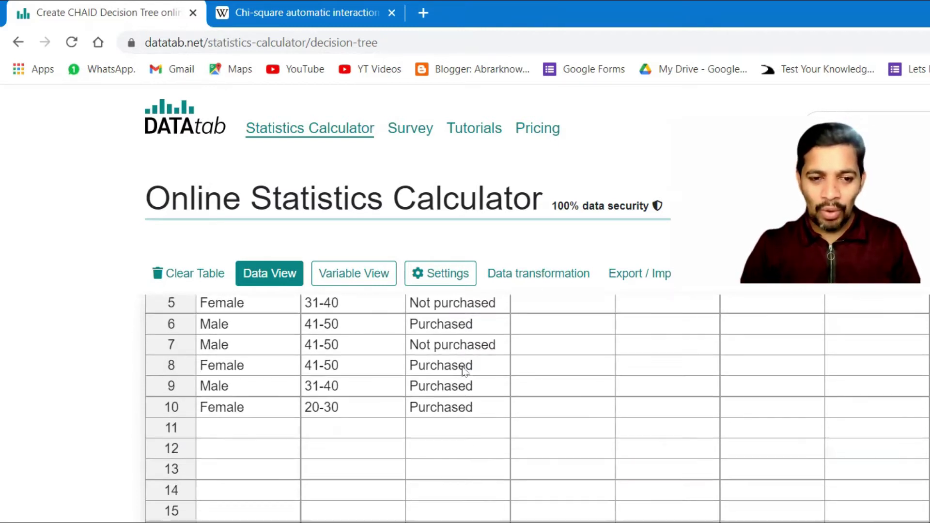
scroll(525, 407, "down", 5)
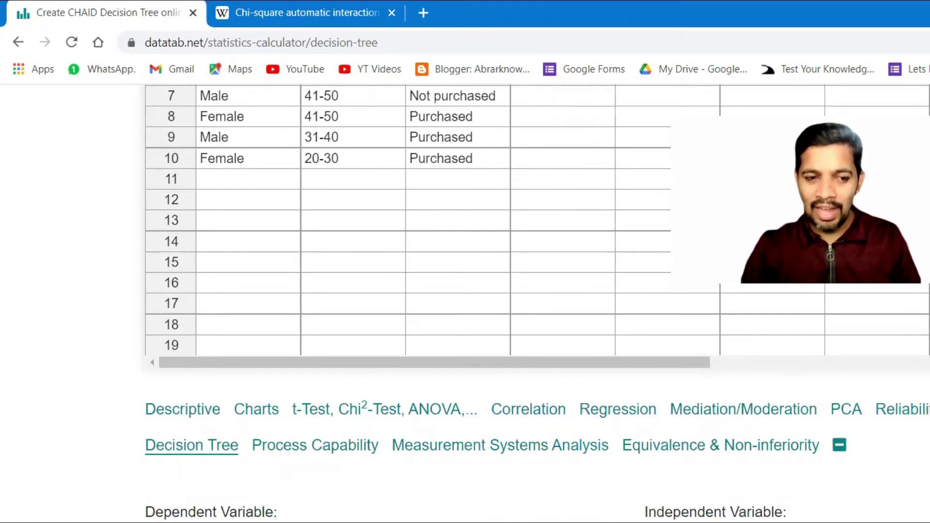
Step: Choose Result as the dependent variable and tick Gender and Age group as independent variables
scroll(307, 487, "down", 2)
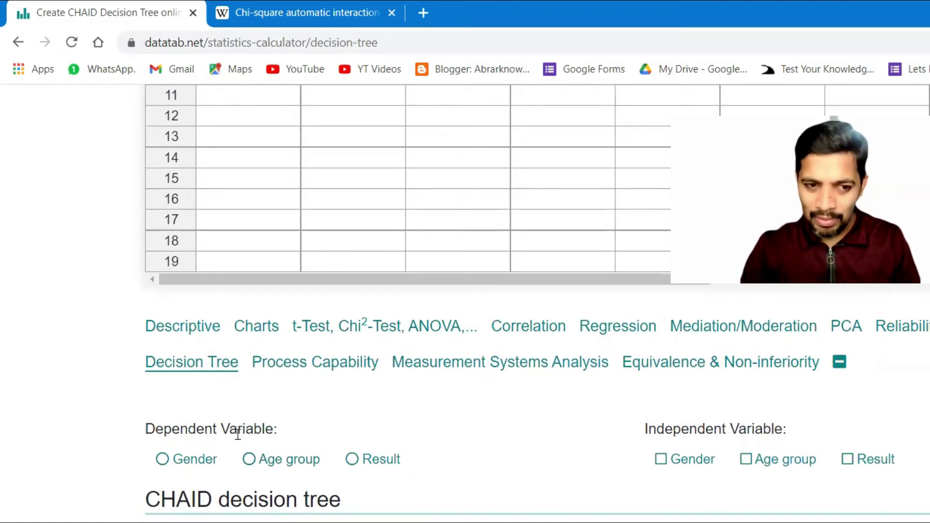
left_click(353, 459)
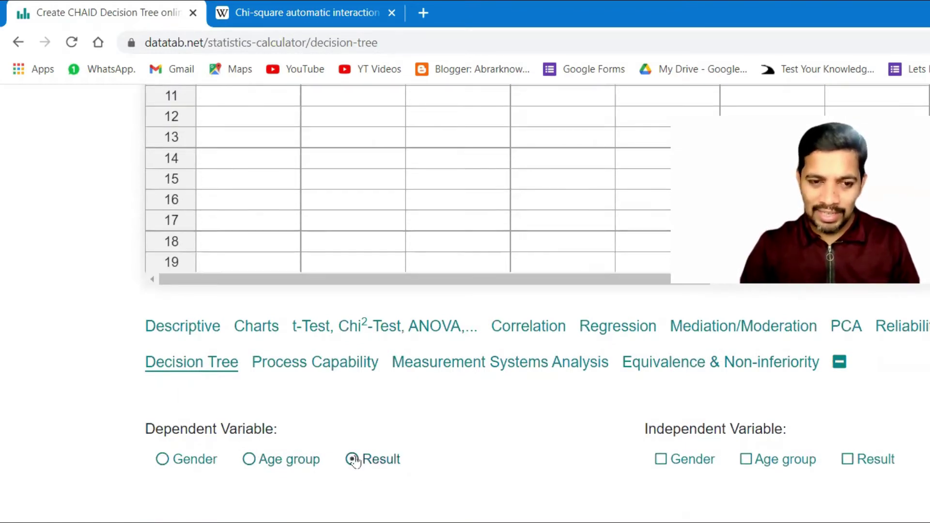
left_click(661, 458)
left_click(681, 460)
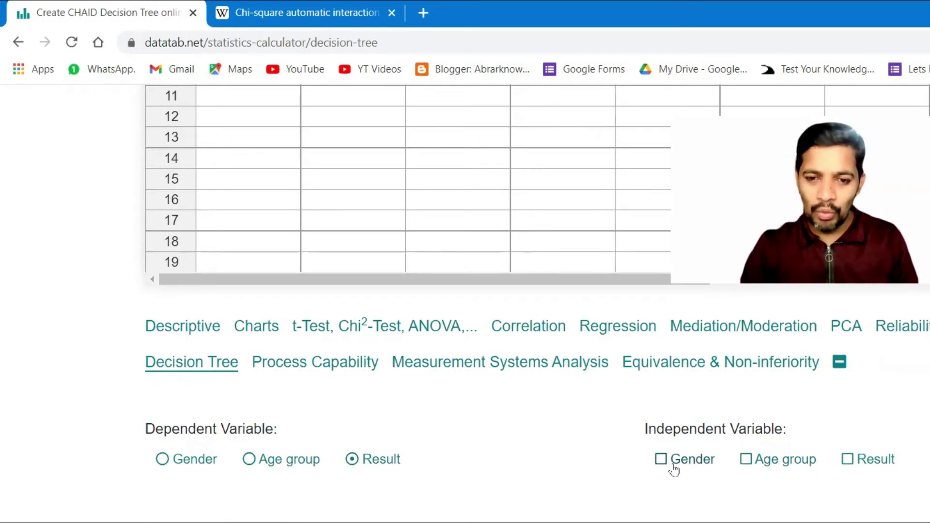
left_click(662, 459)
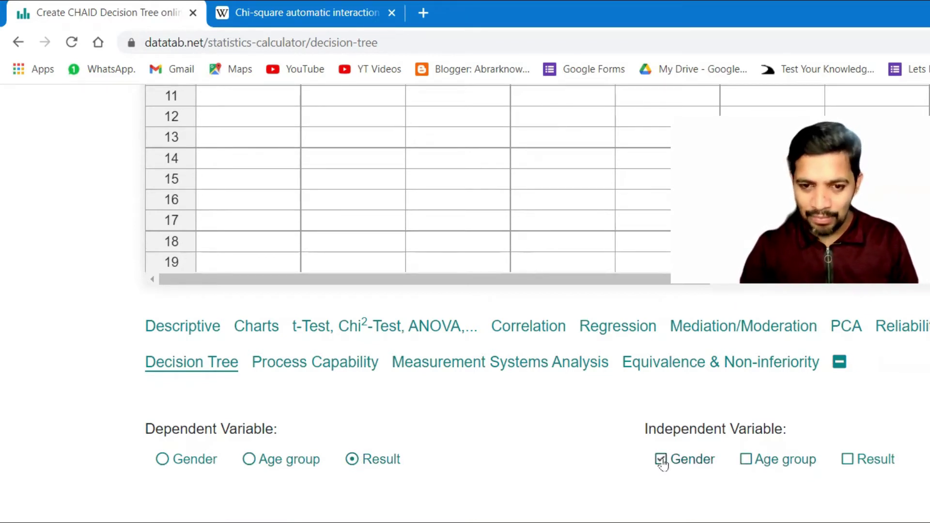
left_click(747, 459)
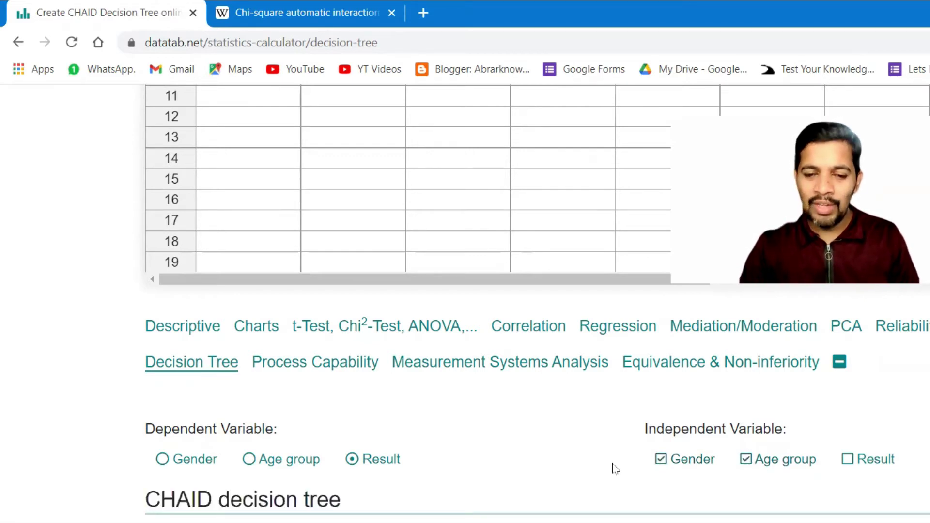
scroll(612, 467, "down", 2)
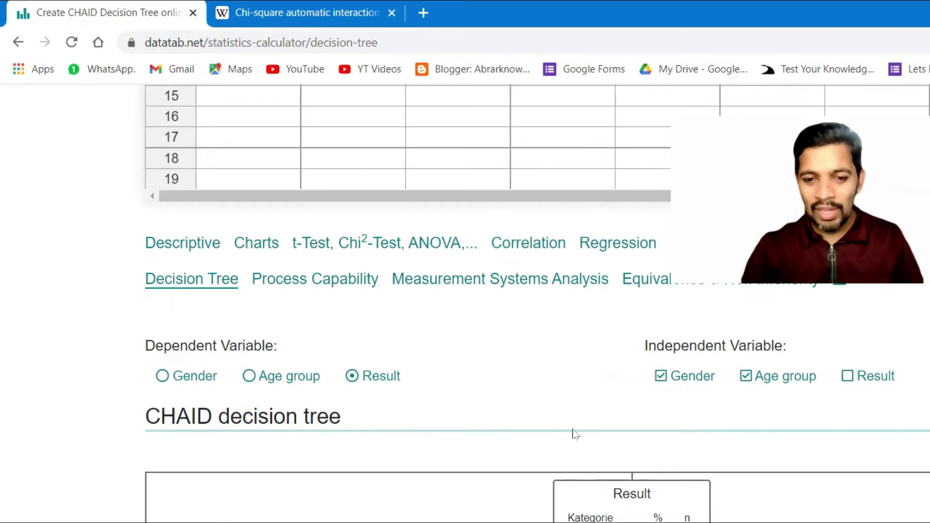
scroll(601, 442, "down", 2)
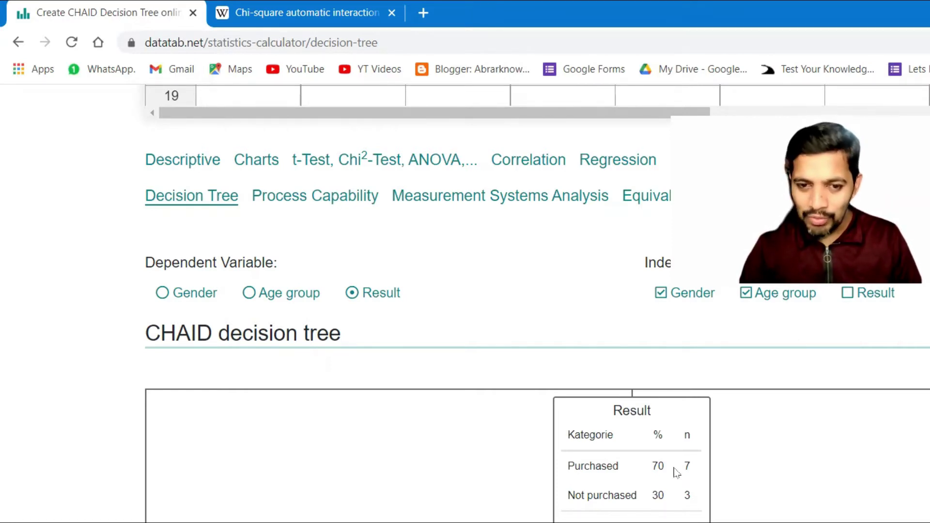
scroll(559, 367, "up", 9)
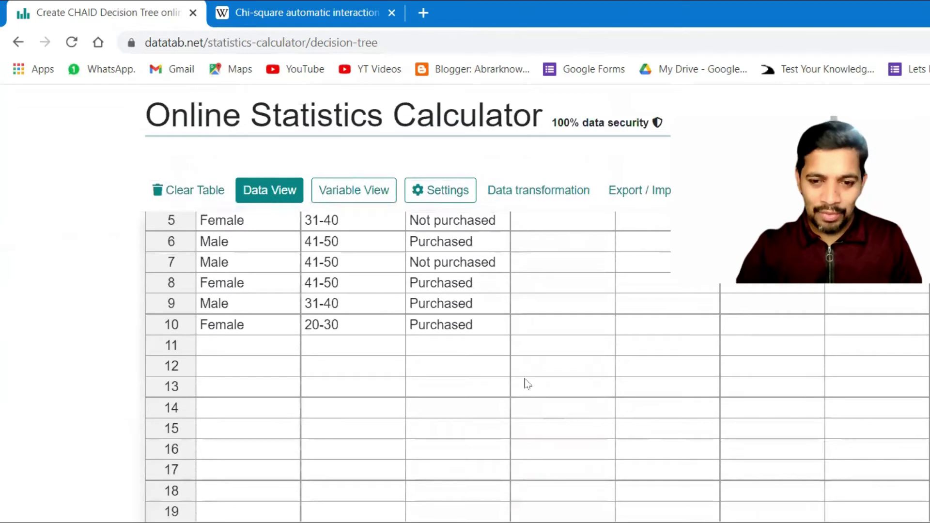
scroll(702, 455, "down", 5)
scroll(693, 485, "down", 3)
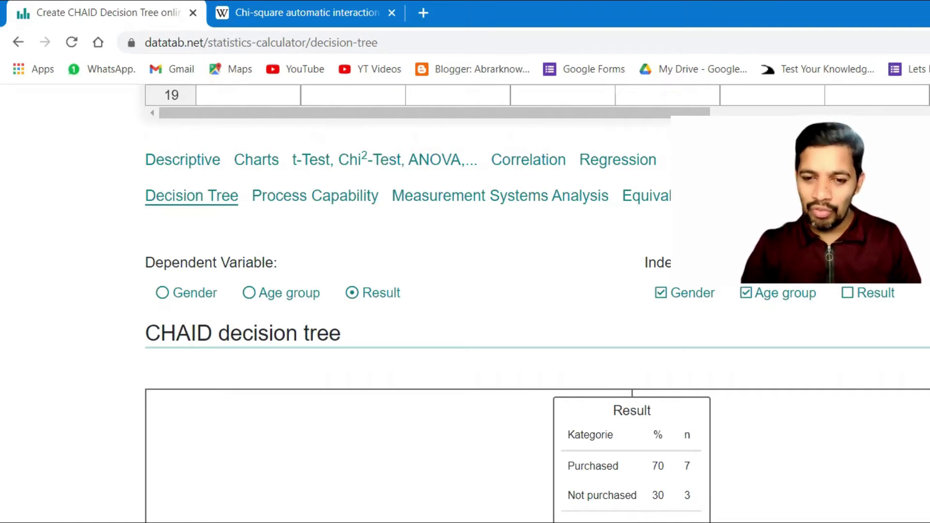
scroll(720, 499, "down", 1)
scroll(714, 489, "up", 1)
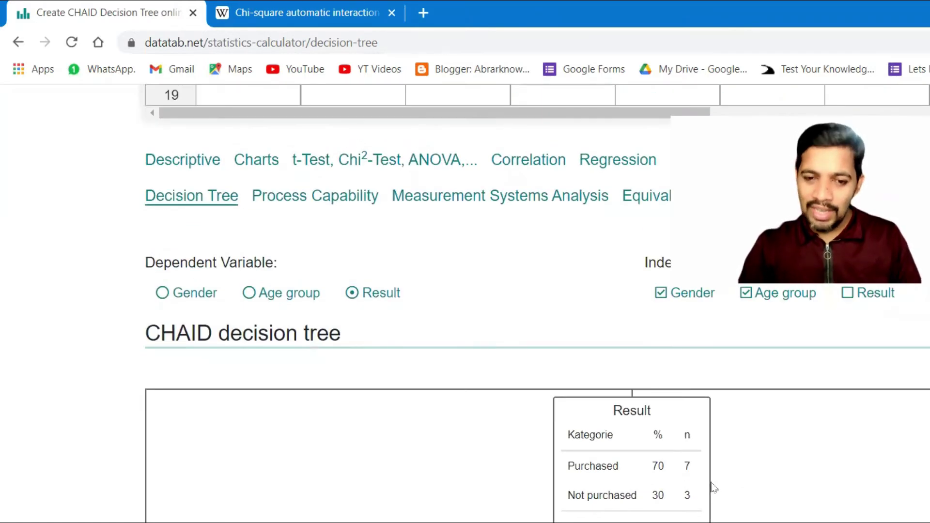
scroll(712, 487, "down", 3)
scroll(707, 487, "up", 6)
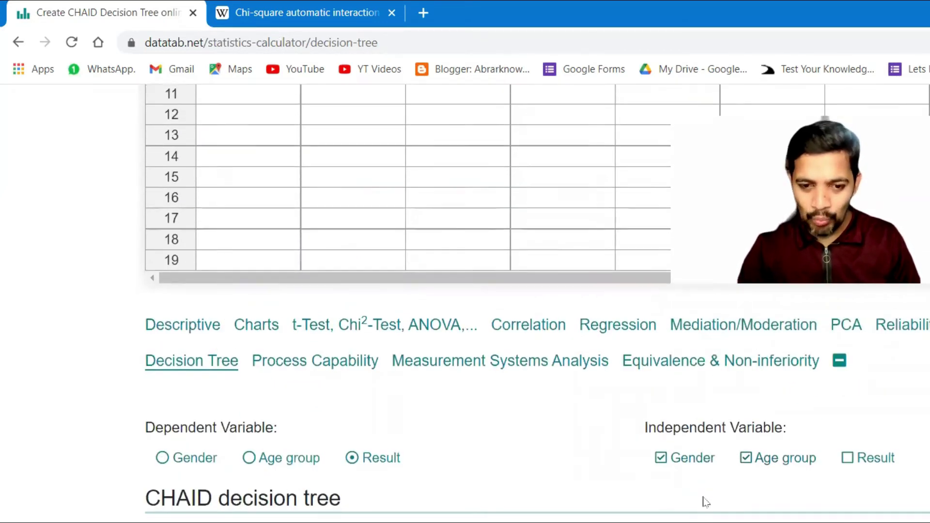
scroll(705, 502, "down", 3)
scroll(331, 511, "down", 1)
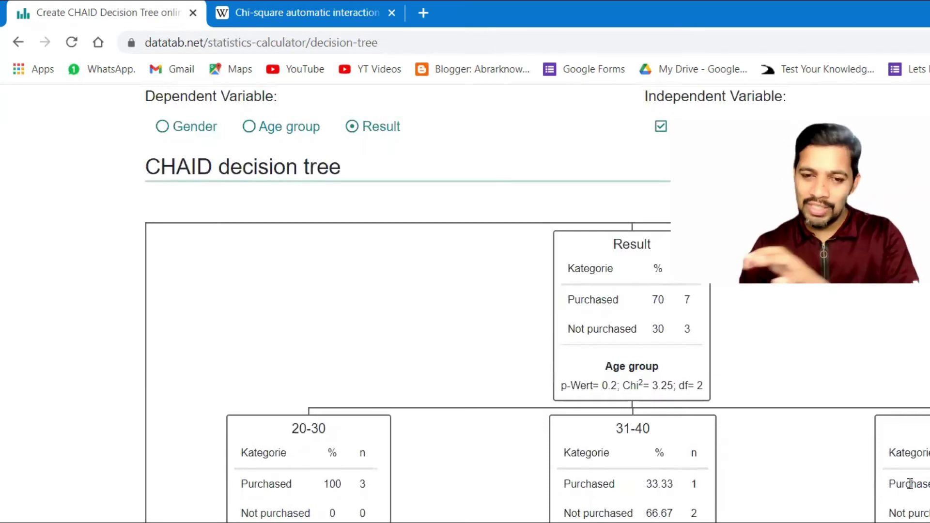
scroll(821, 471, "down", 2)
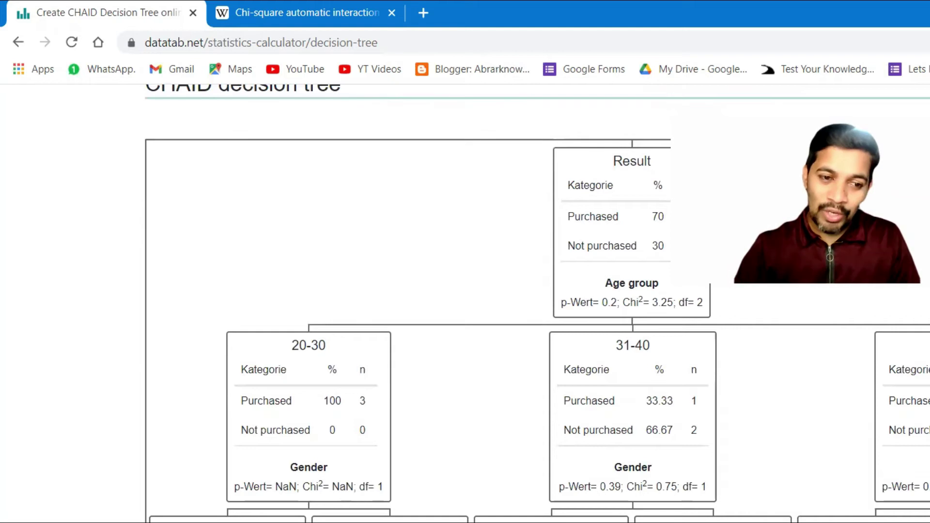
scroll(221, 482, "down", 2)
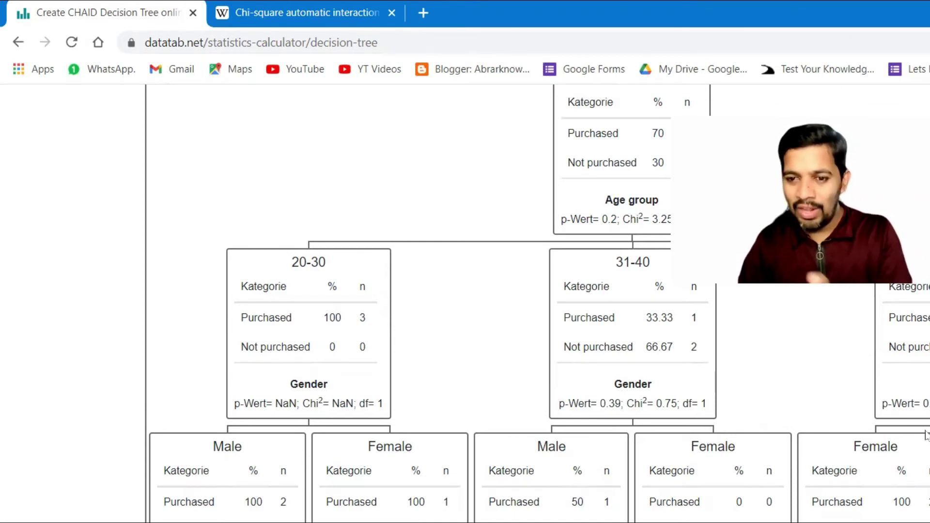
scroll(540, 300, "up", 2)
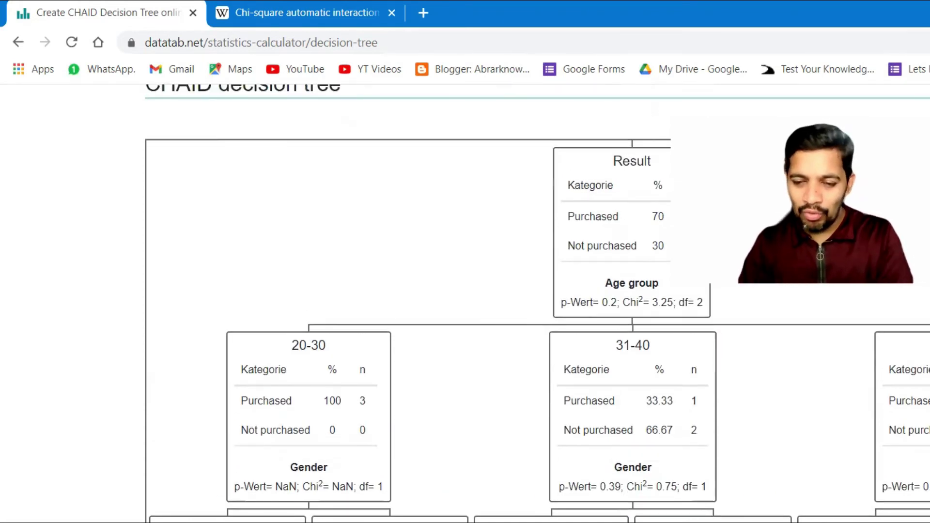
scroll(537, 302, "down", 2)
scroll(537, 302, "up", 4)
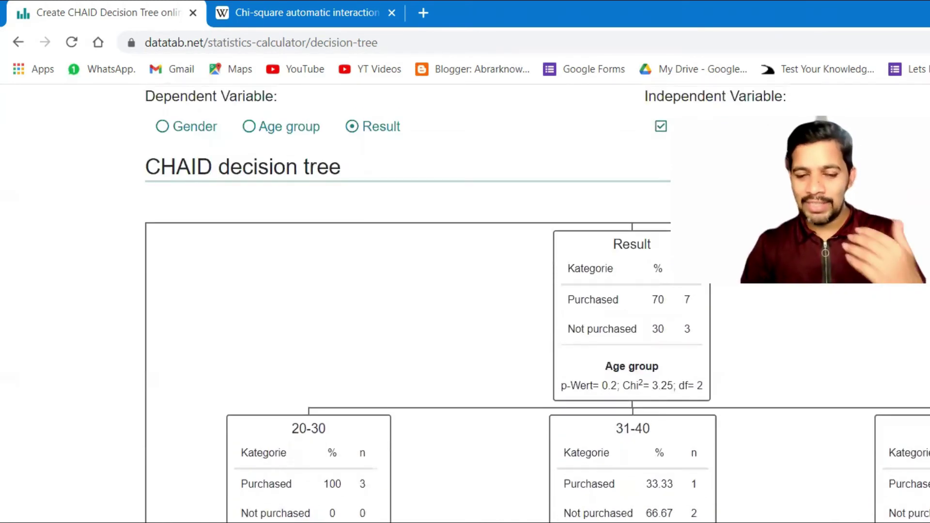
scroll(851, 488, "up", 15)
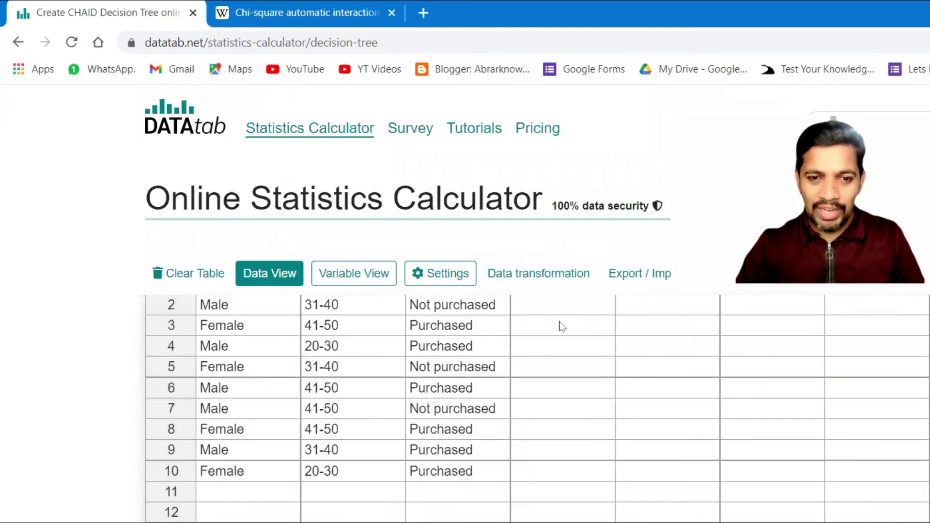
Step: Add a new variable column named 'Week/weekend' after Result
scroll(561, 326, "up", 1)
left_click(551, 313)
type("Weekend")
key("BackSpace")
key("BackSpace")
key("BackSpace")
key("BackSpace")
type("kend")
key("BackSpace")
key("BackSpace")
key("BackSpace")
type("/weekend")
key("Return")
Step: Enter 'weekend' for cases 1 through 6 in the Week/weekend column
type("week")
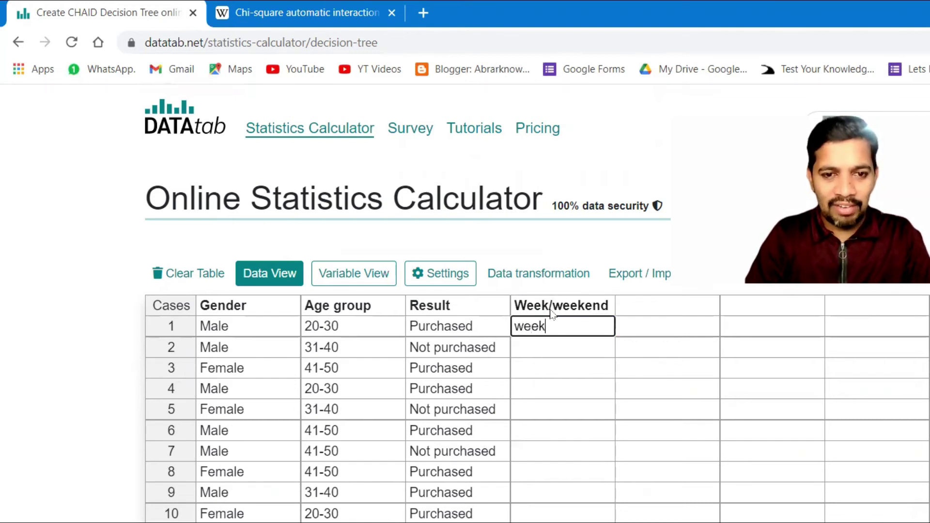
type("end")
key("Return")
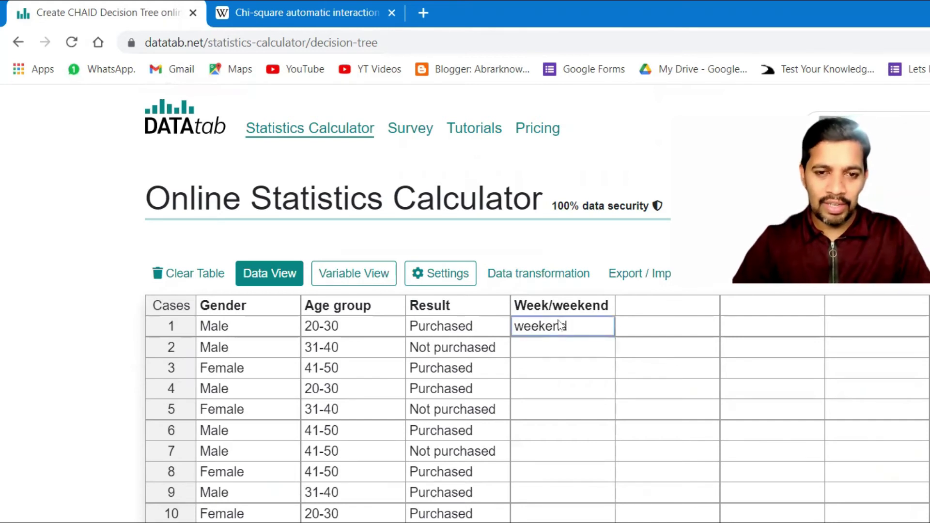
left_click_drag(553, 350, 554, 445)
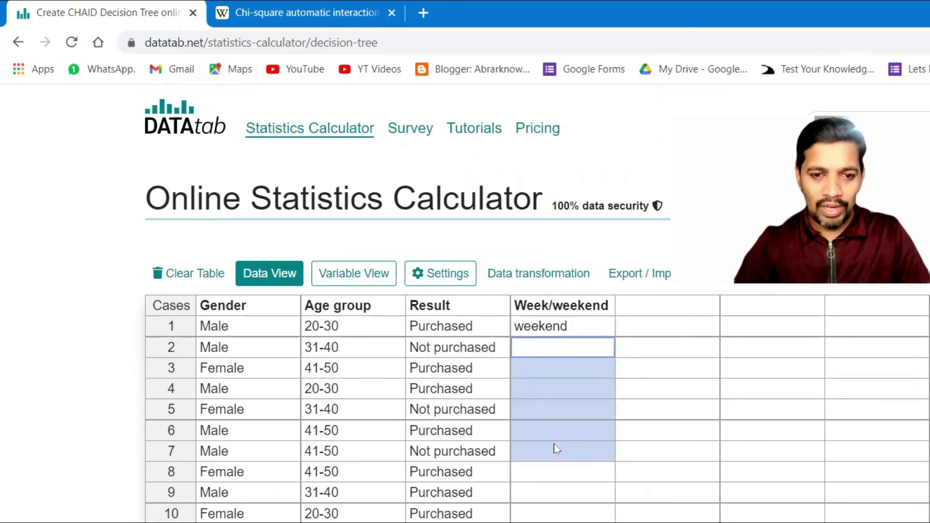
type("weekend")
key("Return")
type("weekend")
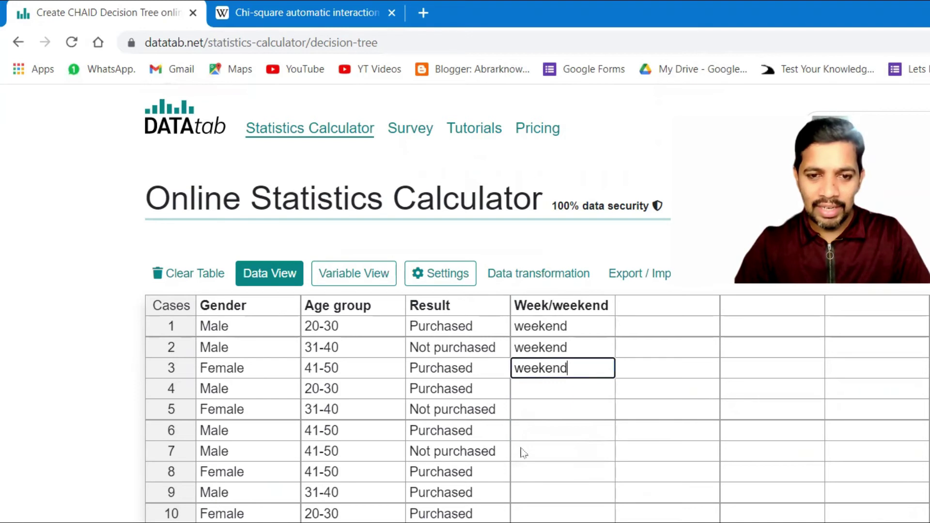
key("Return")
type("weekend")
key("Return")
type("weekend")
key("Return")
type("weekend")
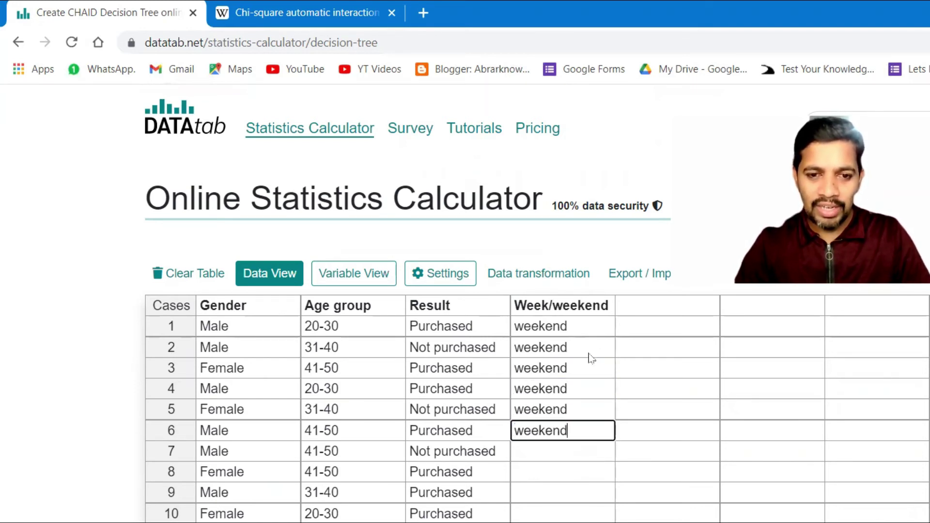
key("Return")
Step: Enter 'weekday' for case 7 and copy it into cases 8 and 9
type("weekdays")
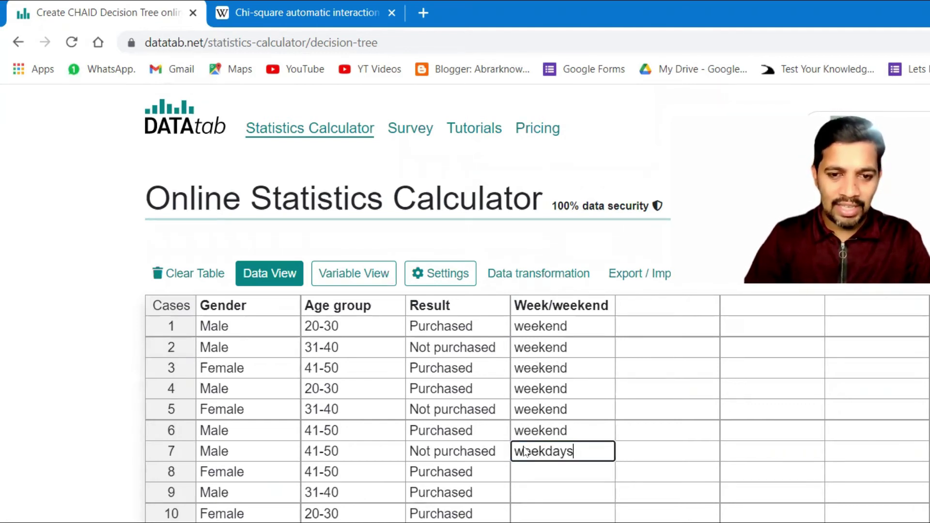
key("BackSpace")
key("Return")
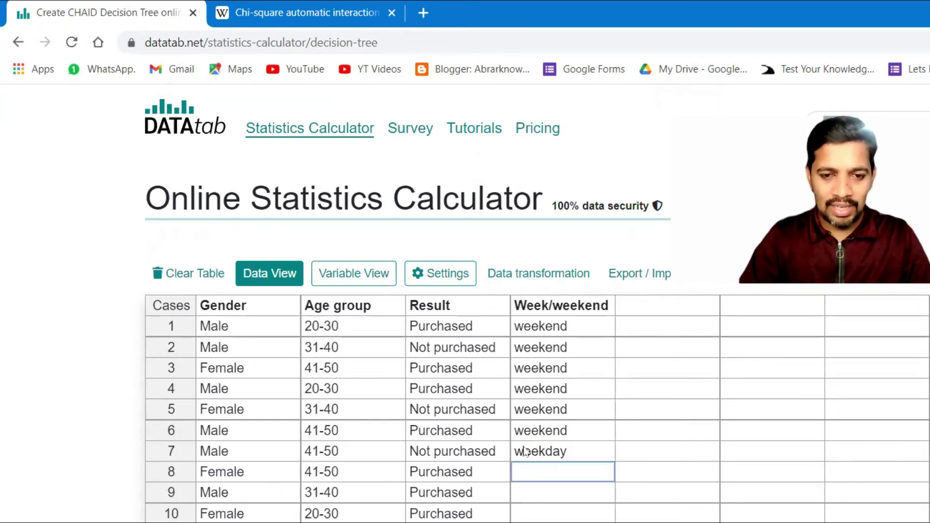
left_click(524, 452)
key("ctrl+c")
left_click(531, 477)
key("ctrl+v")
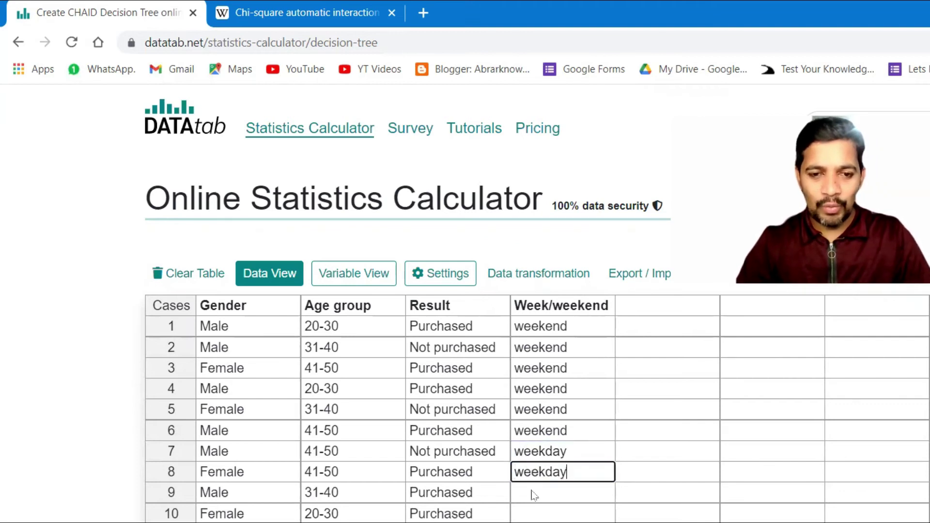
left_click(528, 495)
key("ctrl+v")
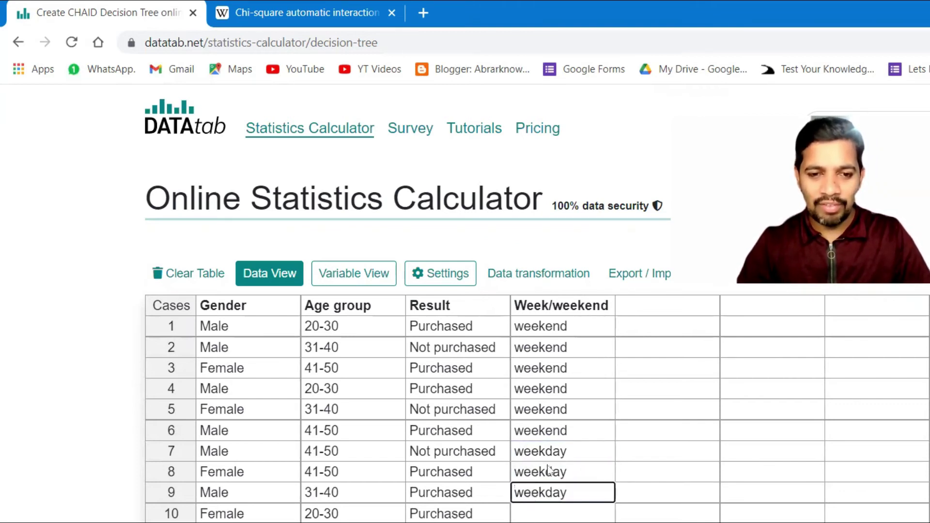
left_click(566, 392)
double_click(549, 512)
Step: Set case 10 to weekend, then use Result as dependent with Gender, Age group and Week/weekend independent
key("ctrl+v")
scroll(625, 493, "down", 9)
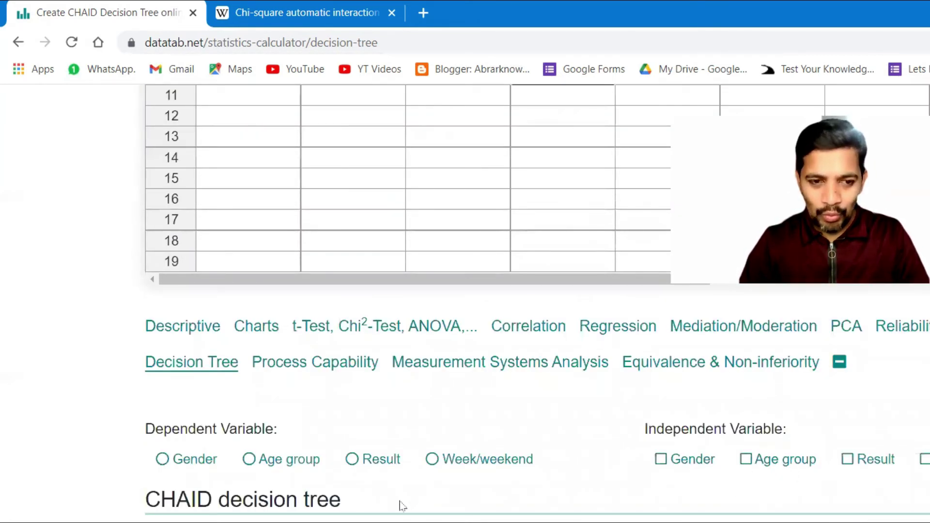
left_click(353, 460)
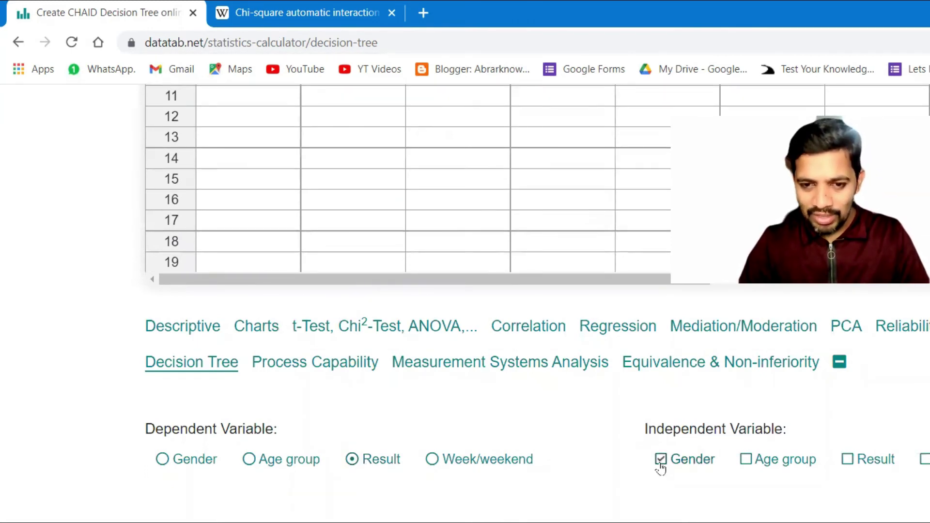
left_click(745, 459)
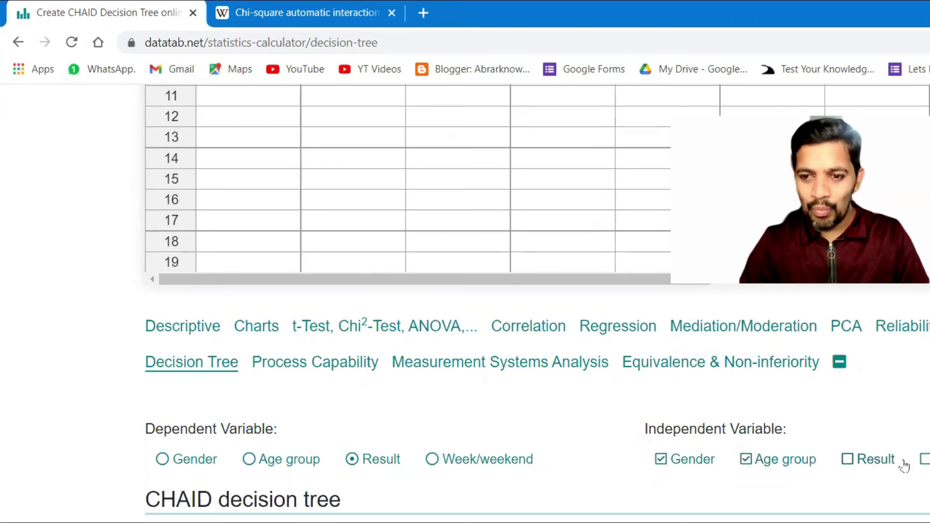
left_click(923, 459)
scroll(653, 480, "down", 3)
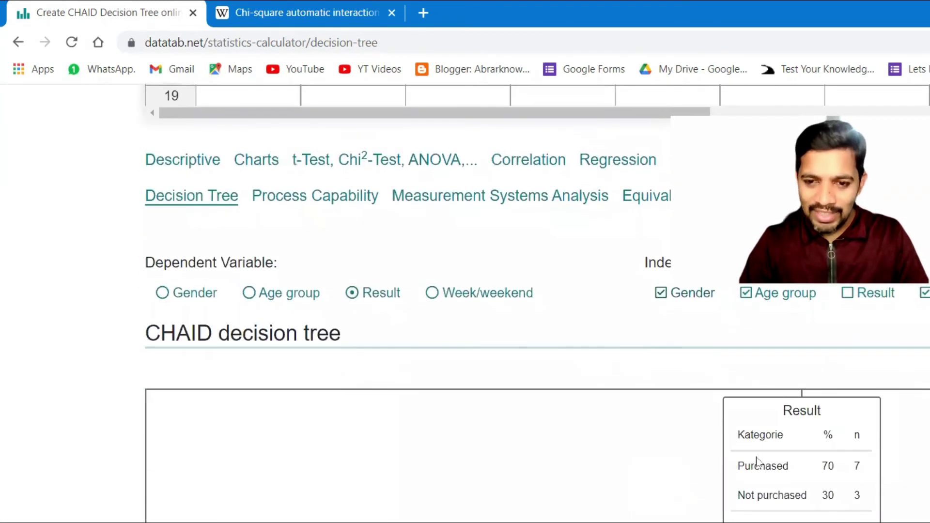
scroll(758, 460, "down", 6)
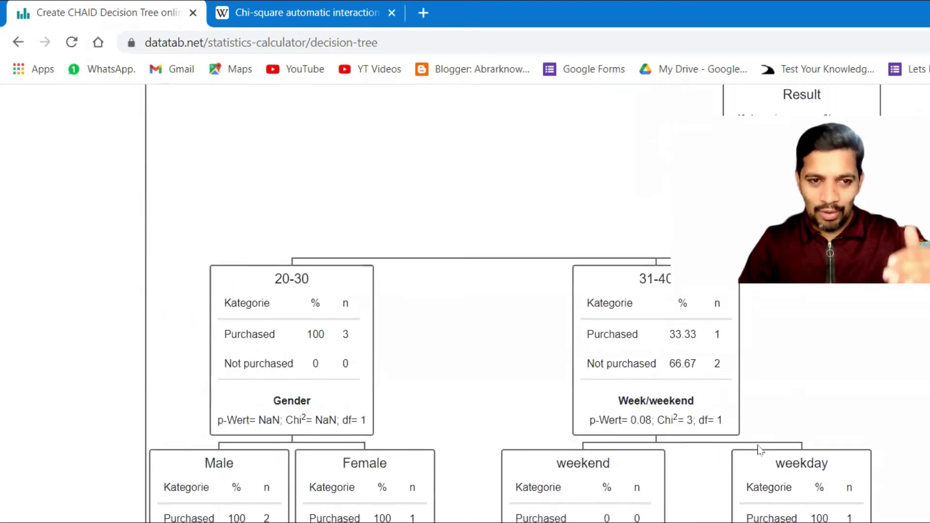
scroll(828, 416, "up", 6)
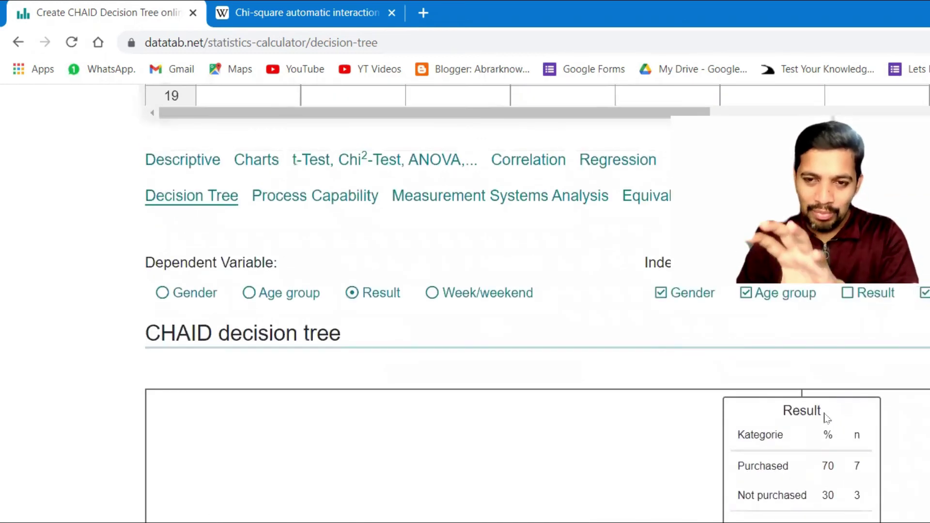
scroll(388, 436, "down", 2)
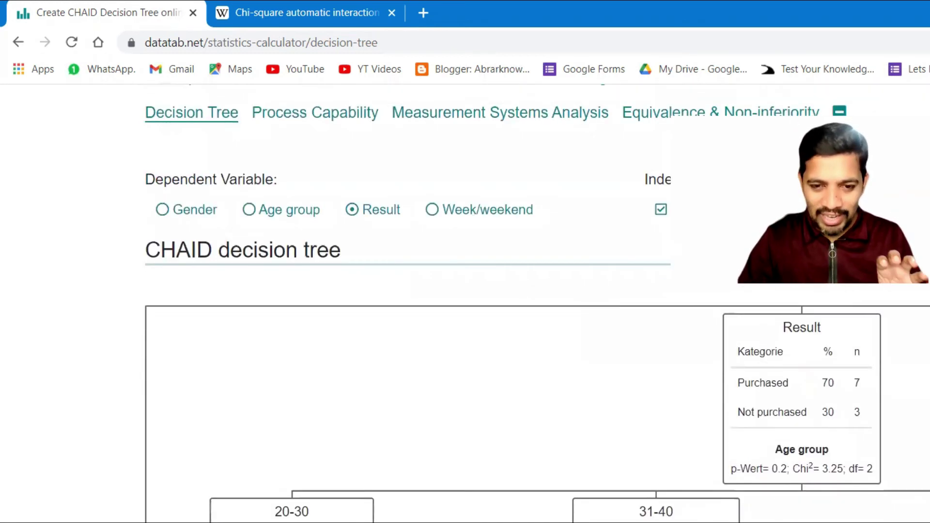
scroll(536, 308, "down", 3)
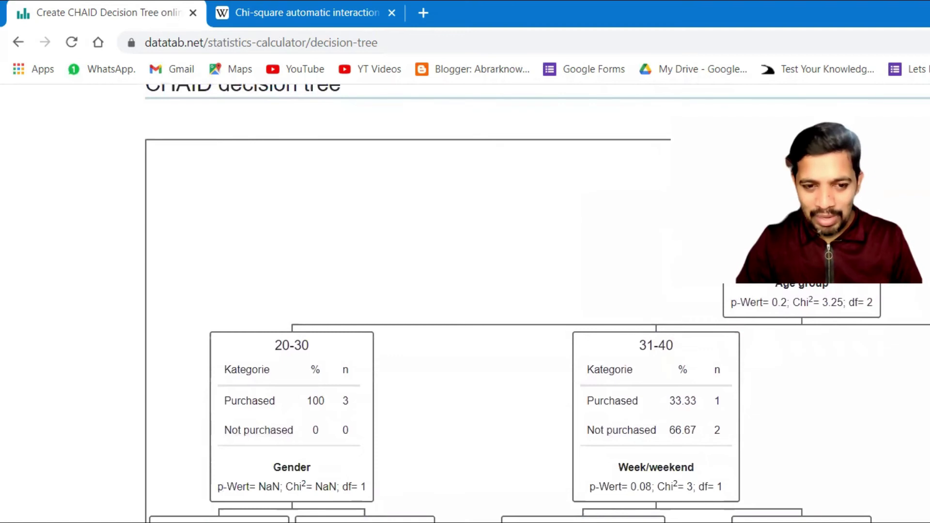
scroll(465, 300, "down", 5)
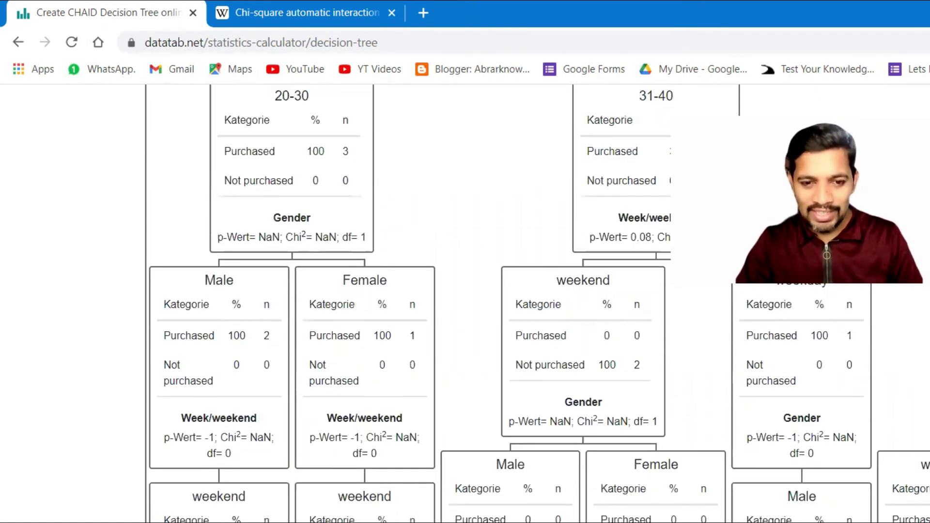
scroll(455, 504, "down", 5)
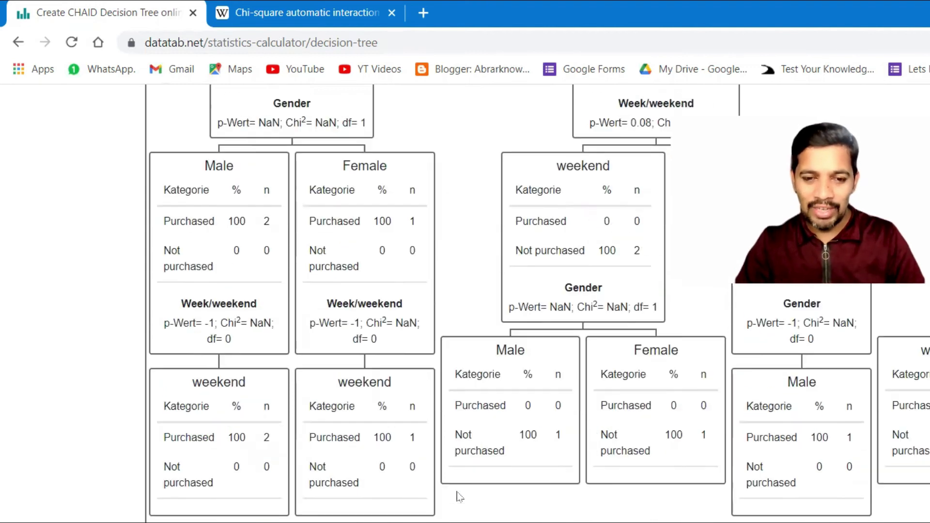
scroll(455, 504, "up", 13)
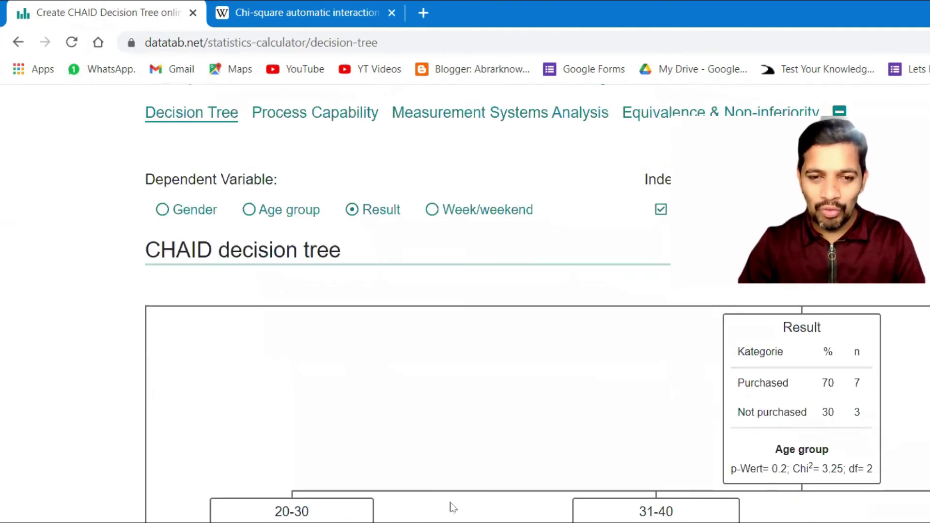
scroll(455, 506, "up", 12)
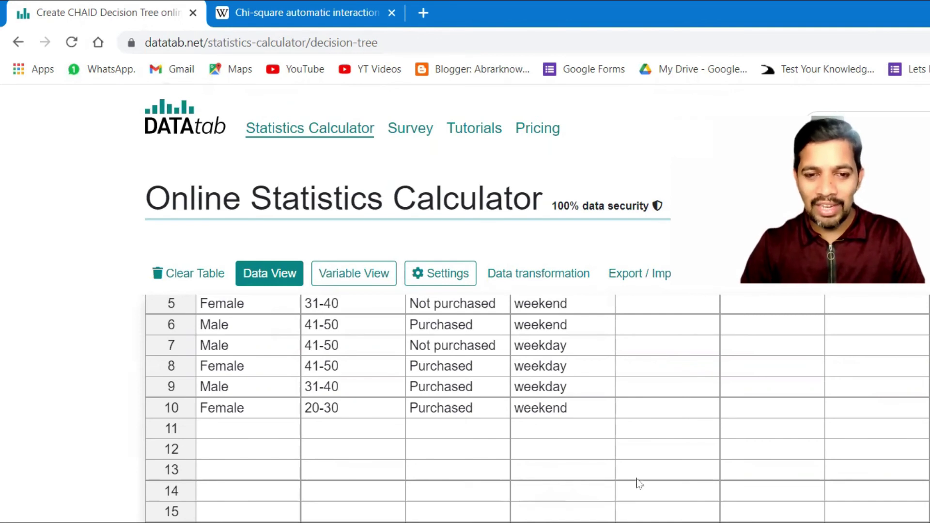
scroll(862, 494, "down", 3)
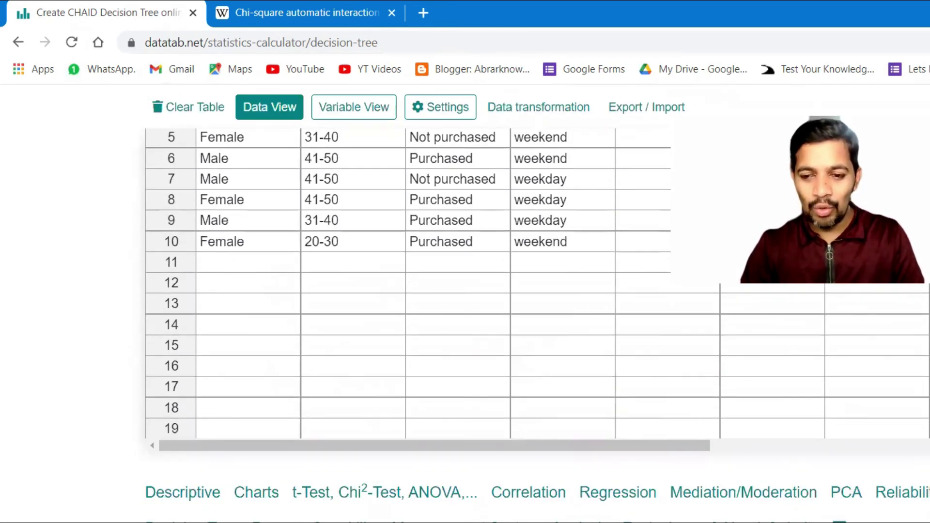
scroll(484, 290, "down", 5)
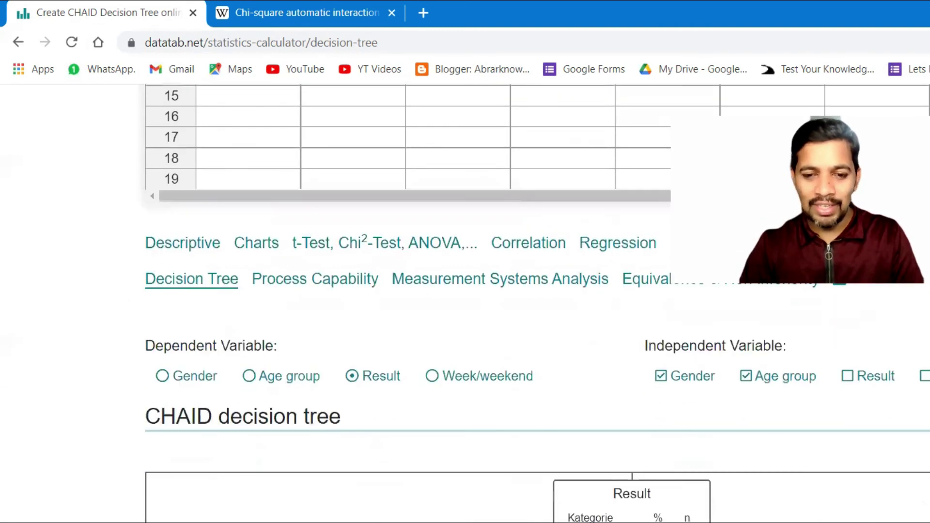
scroll(484, 290, "down", 8)
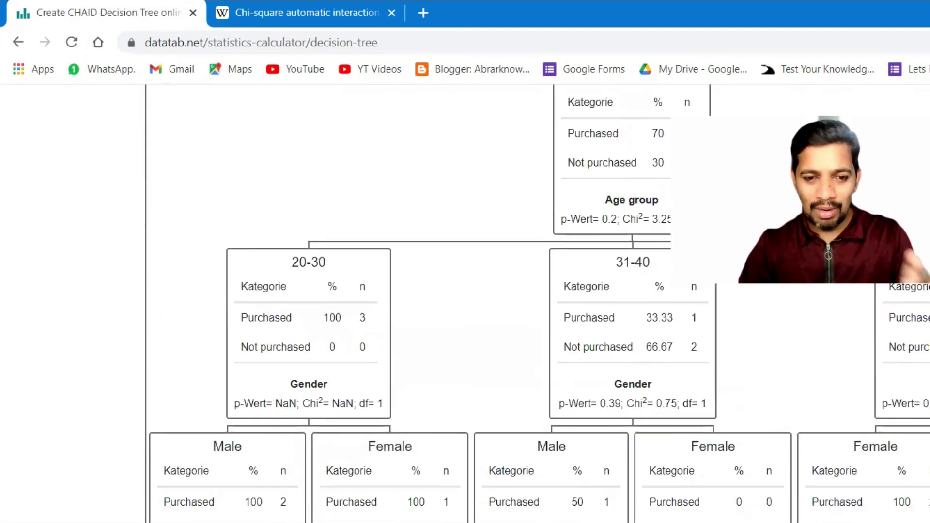
scroll(484, 291, "up", 10)
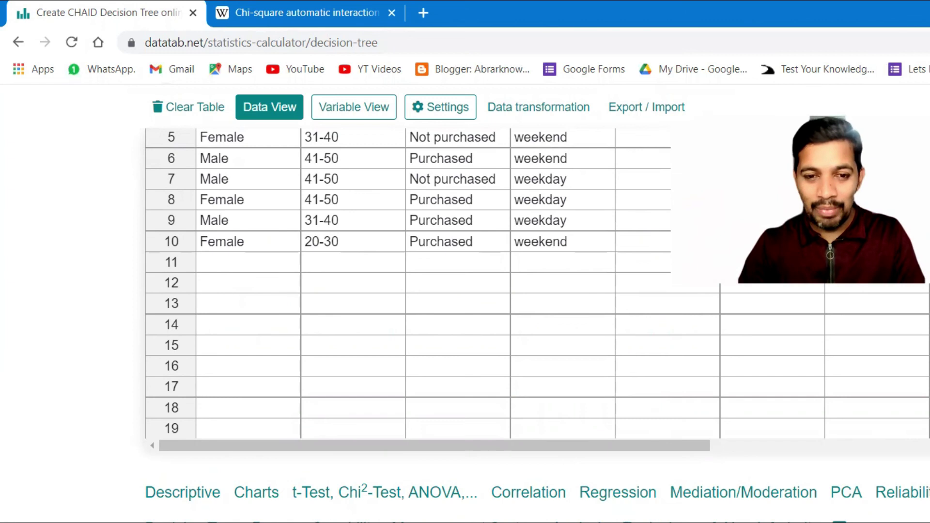
scroll(407, 291, "up", 2)
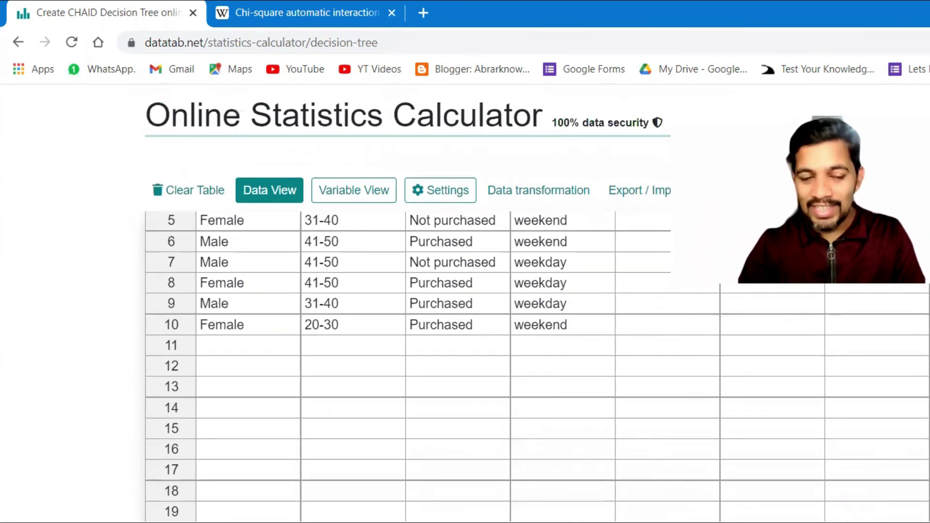
left_click(291, 12)
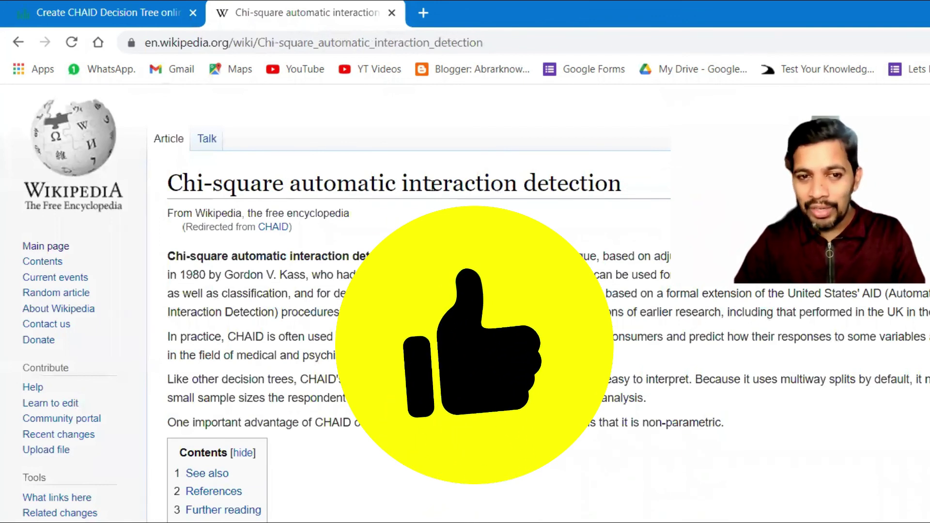
left_click_drag(289, 185, 369, 184)
left_click(72, 6)
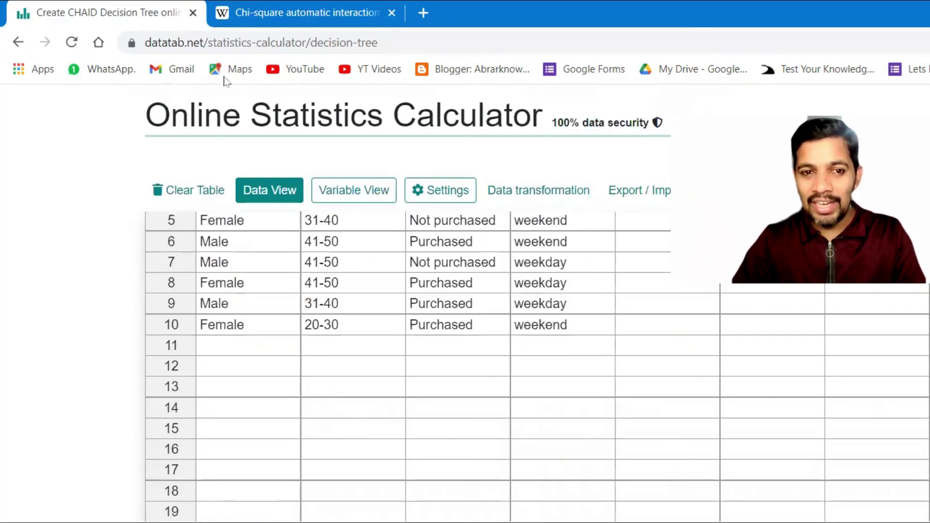